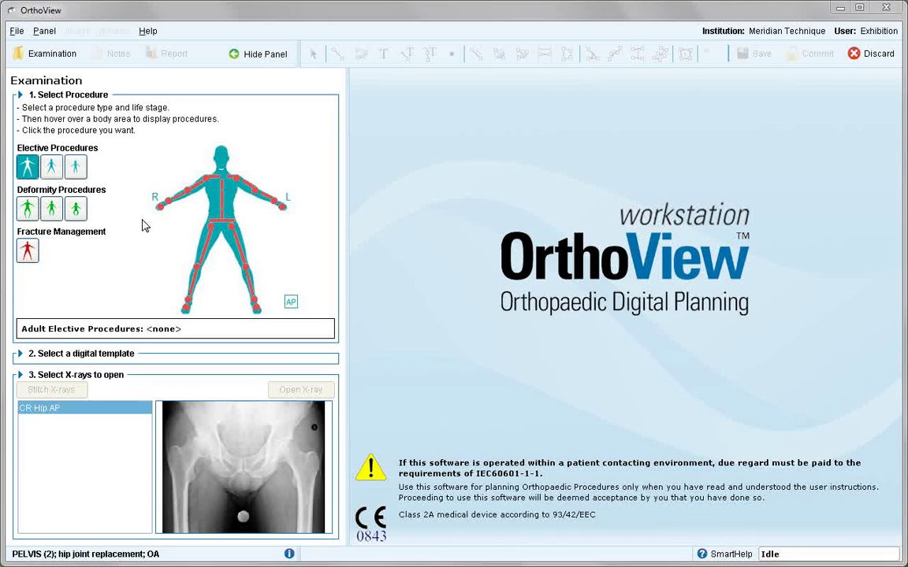
Choose right-hip Total Hip Replacement so the Pinnacle and CORAIL templates are listed.
mouse_move(193, 224)
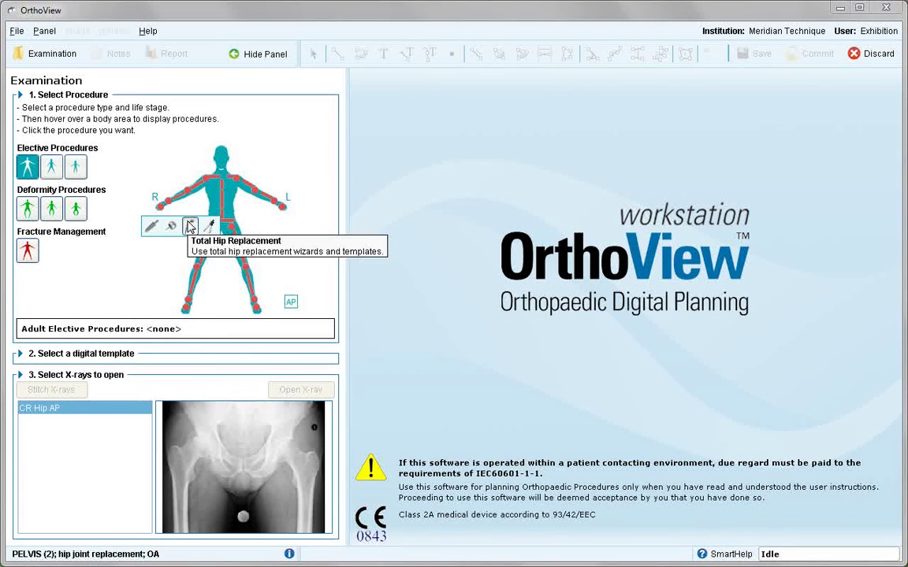
left_click(190, 226)
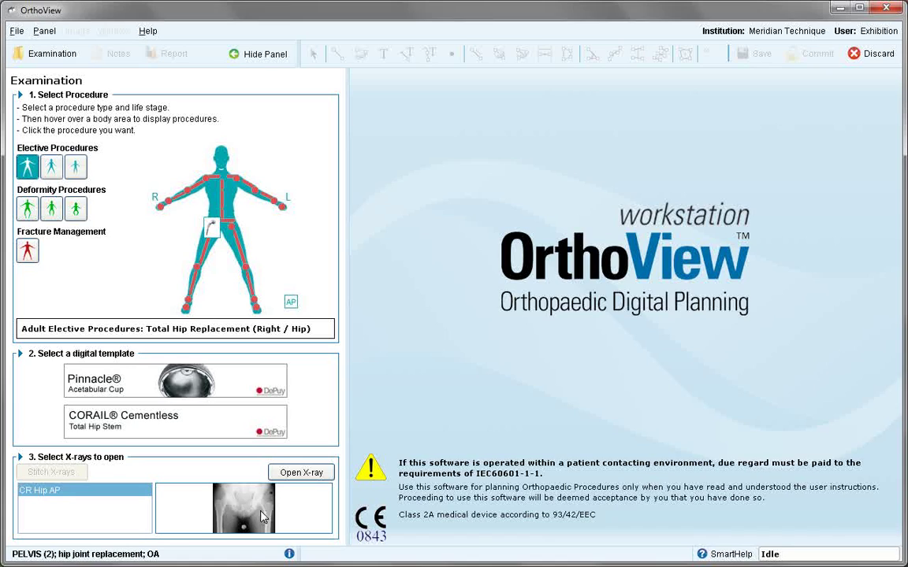
Open the CR Hip AP X-ray and calibrate it using the 25 mm marker ball.
left_click(306, 473)
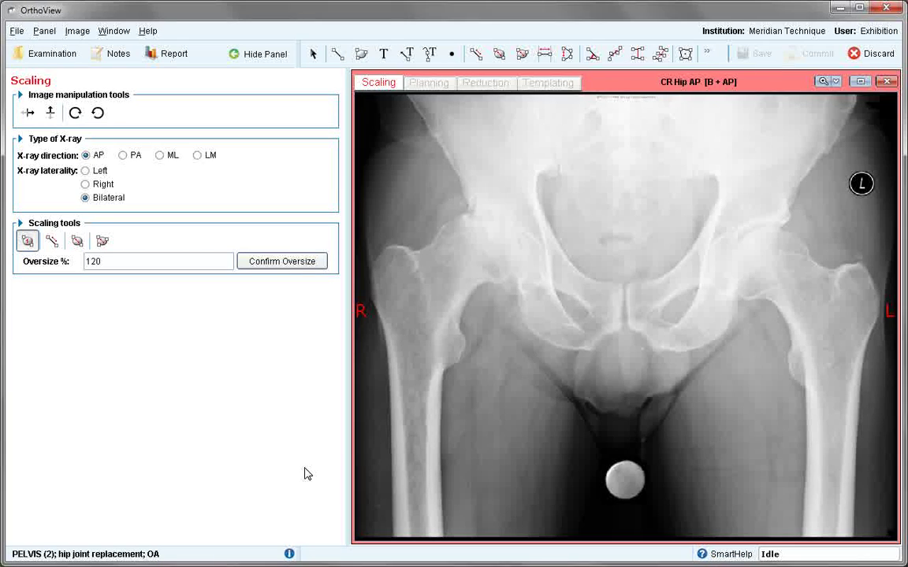
left_click(623, 481)
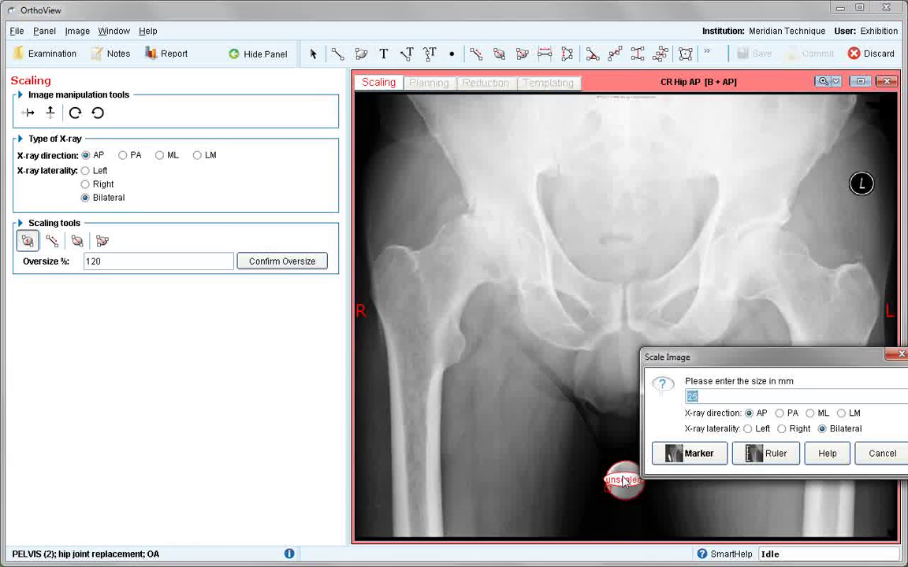
left_click(709, 465)
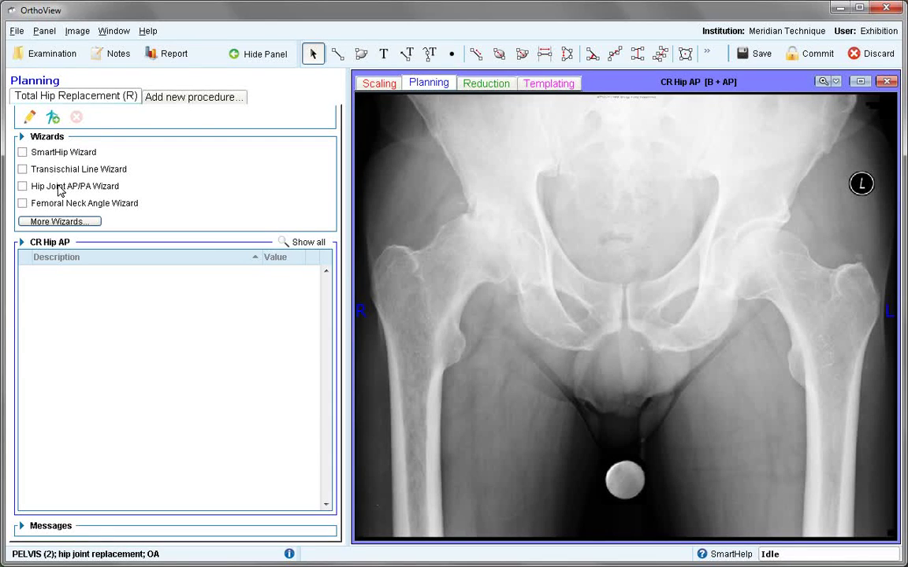
Enable the SmartHip Wizard and fit the head circle to the right femoral head at 51.5 mm.
left_click(56, 154)
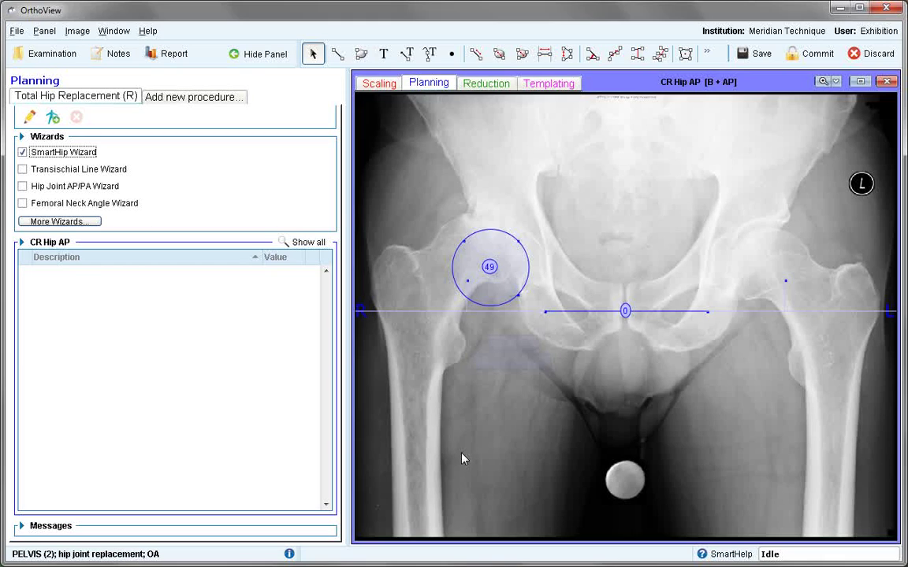
left_click_drag(517, 266, 506, 257)
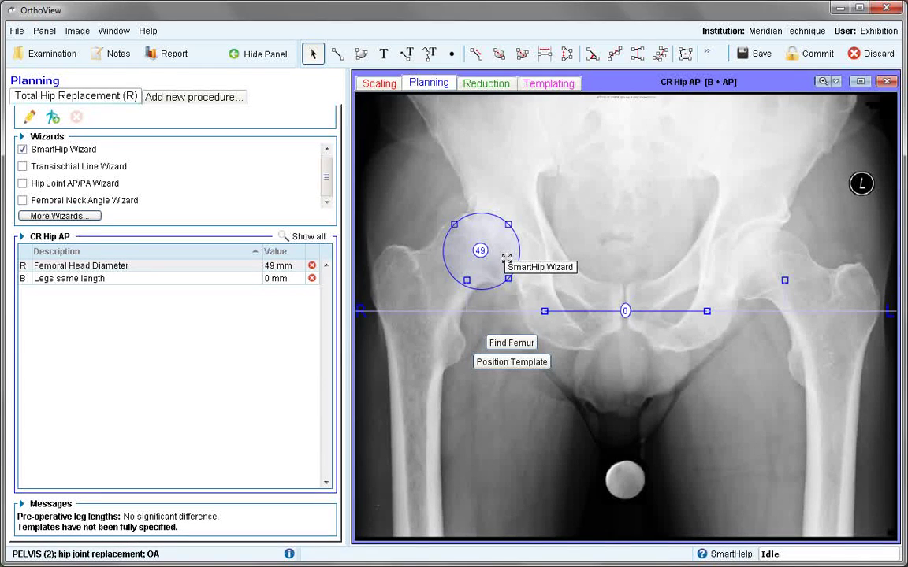
left_click_drag(453, 223, 462, 227)
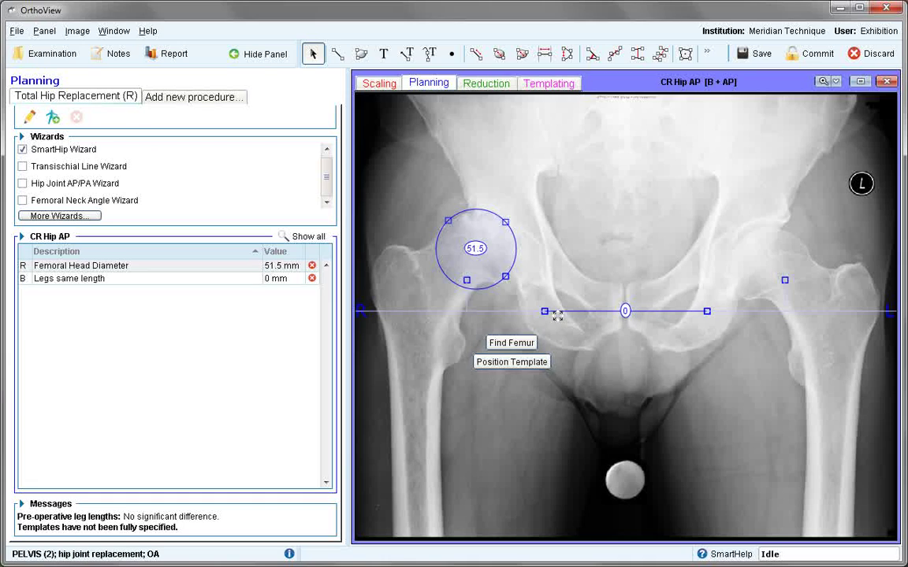
Set both femoral landmarks at the lesser trochanters and tilt the pelvic line so the right leg is 7 mm short.
left_click_drag(467, 280, 465, 340)
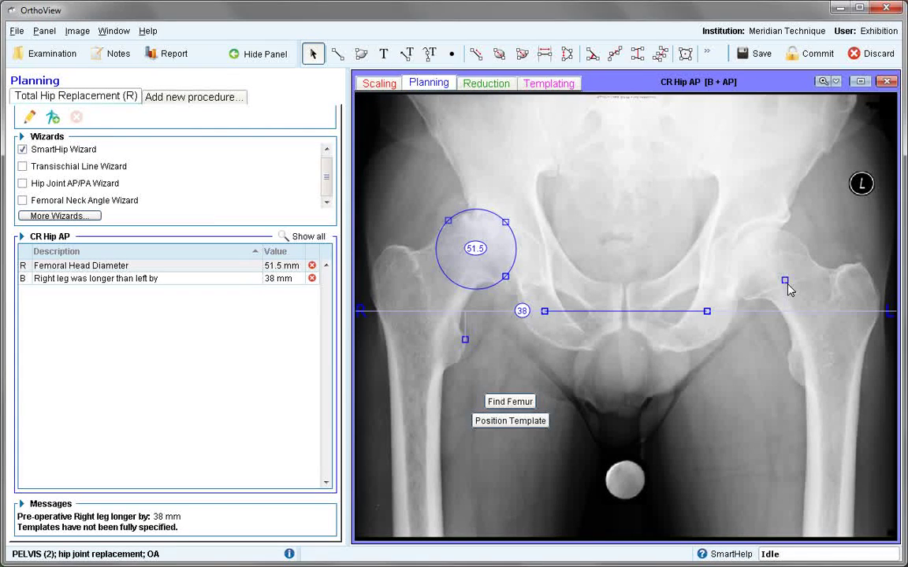
left_click_drag(785, 281, 789, 358)
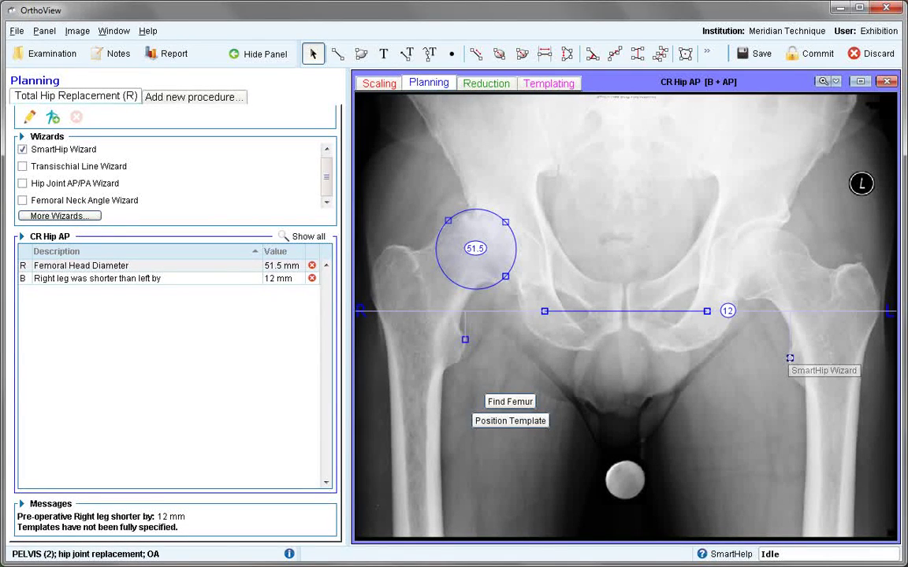
left_click_drag(650, 310, 653, 352)
left_click_drag(548, 354, 549, 350)
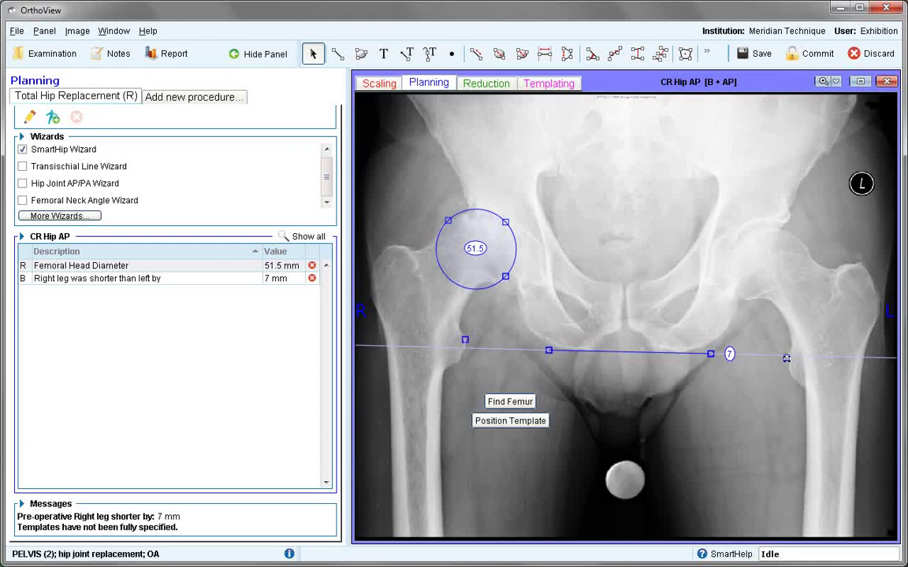
Detect the right femoral canal and fit its outline for a 15.5 mm proximal canal and 41.5 mm offset.
left_click(530, 405)
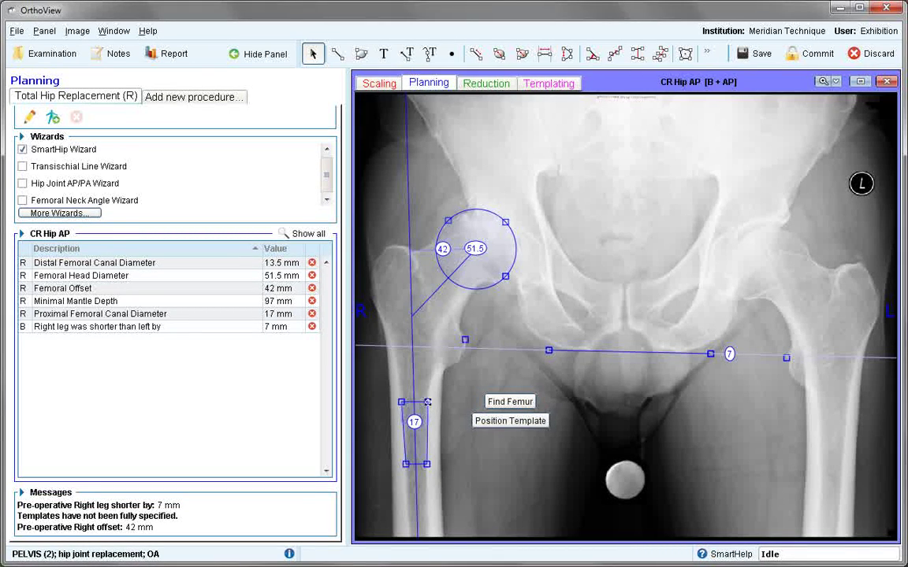
left_click_drag(427, 402, 426, 403)
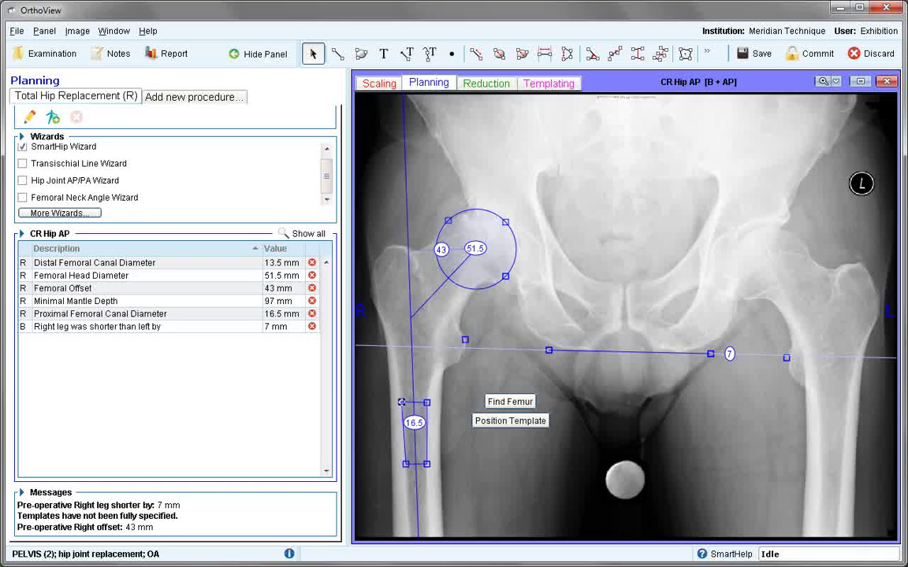
left_click_drag(402, 402, 402, 402)
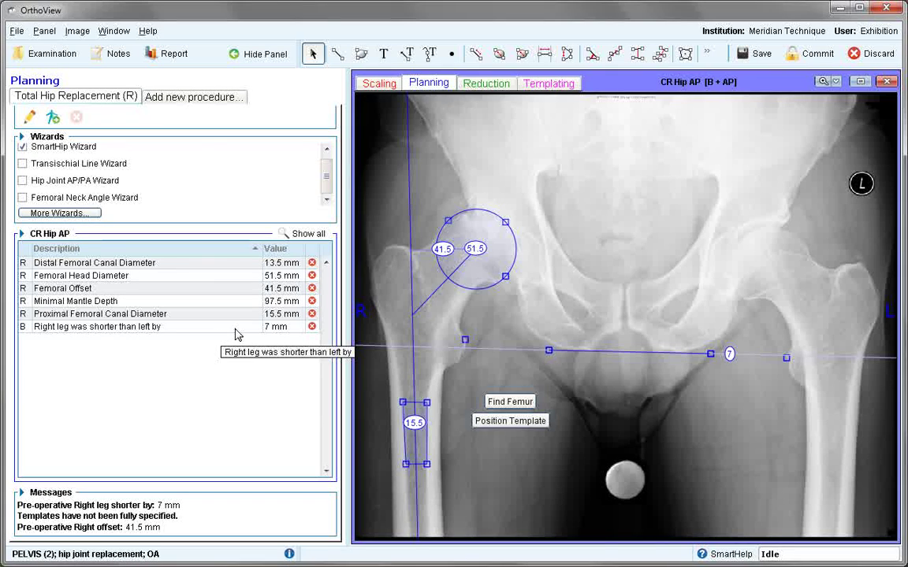
Auto-place the templates and choose a 28 mm socket, 0 cup offset and Collared stem.
left_click(512, 422)
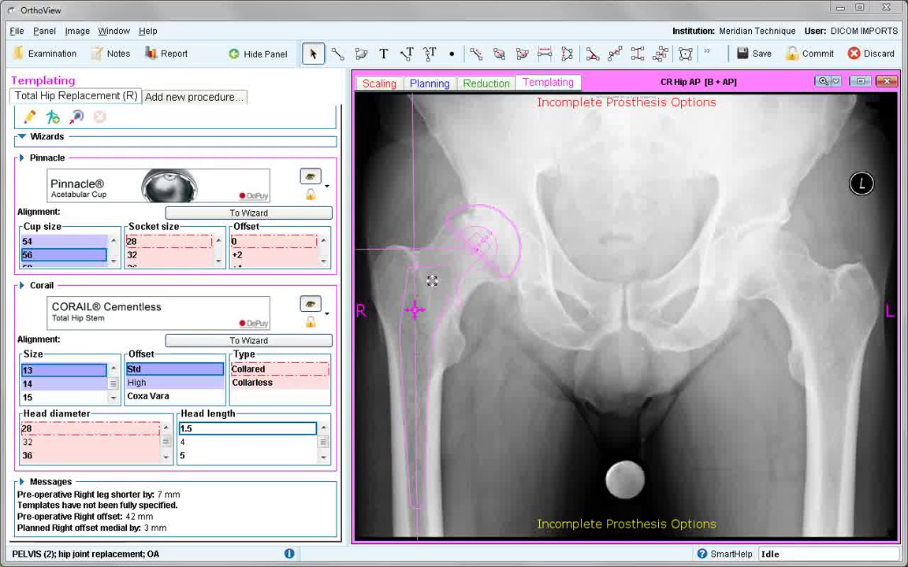
left_click(187, 244)
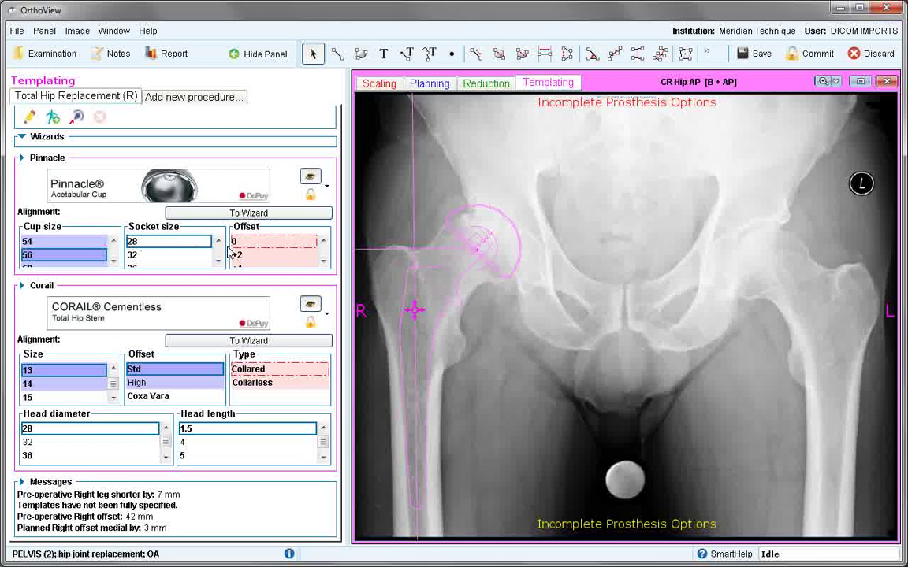
left_click(275, 246)
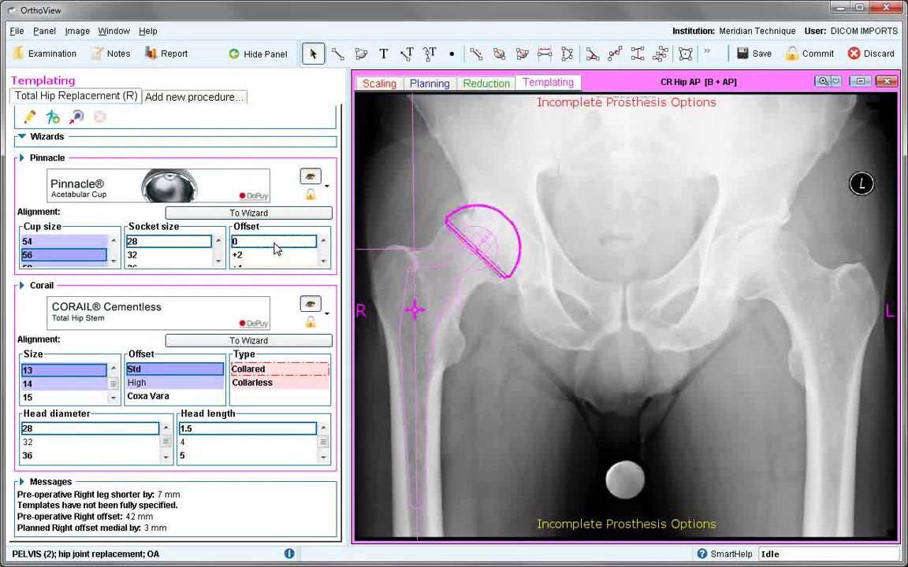
left_click(272, 377)
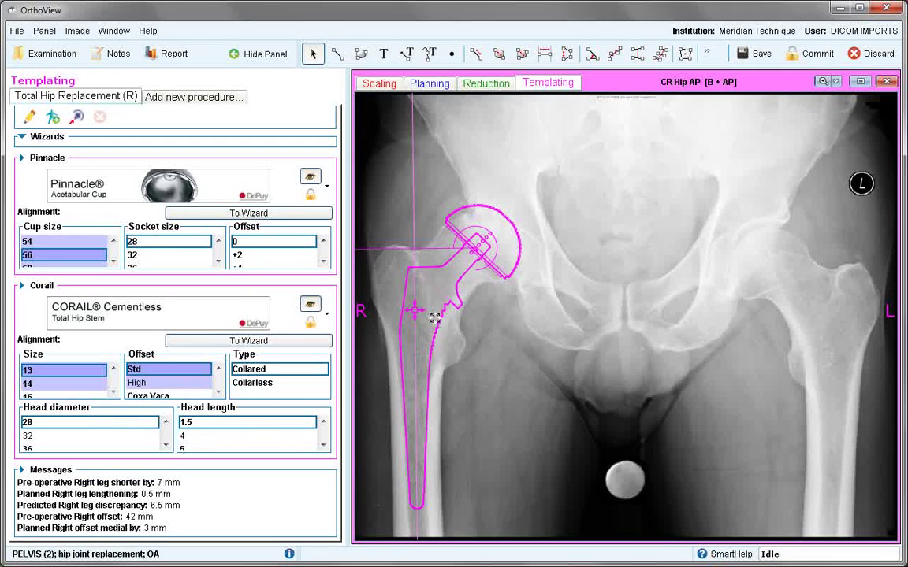
Position the stem template in the femur and the cup template over the acetabulum.
left_click_drag(437, 315, 434, 304)
left_click_drag(509, 248, 521, 259)
left_click_drag(523, 258, 527, 258)
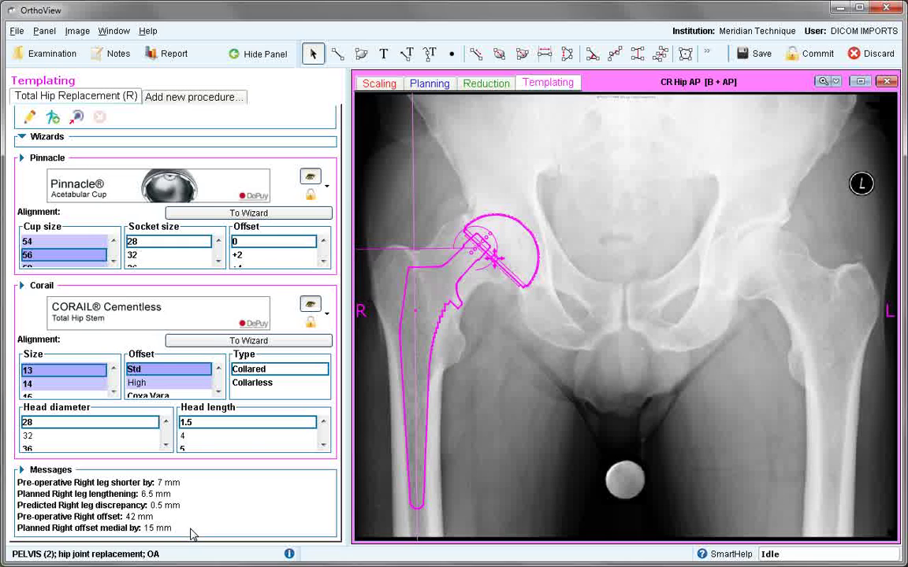
Set the Corail head length to 8.5, planning 11.5 mm right leg lengthening.
left_click(287, 449)
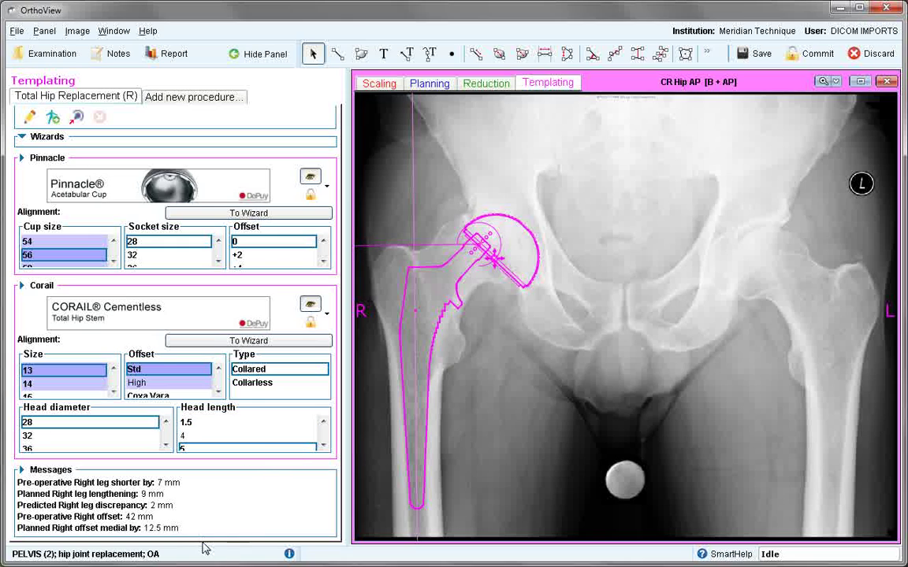
left_click(324, 446)
left_click(324, 446)
left_click(284, 448)
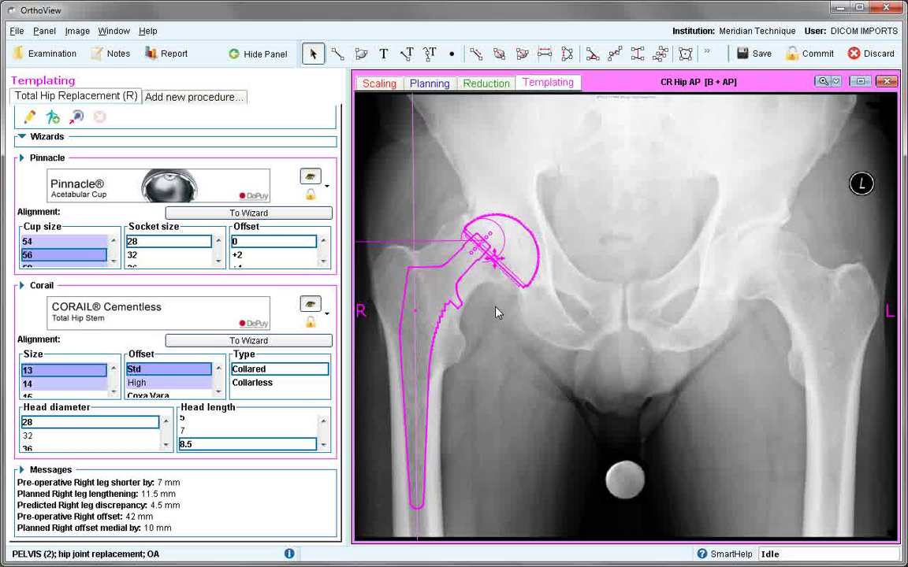
Realign the stem to the wizard and reposition cup and stem for 12.5 mm lengthening and 5.5 mm discrepancy.
left_click(52, 116)
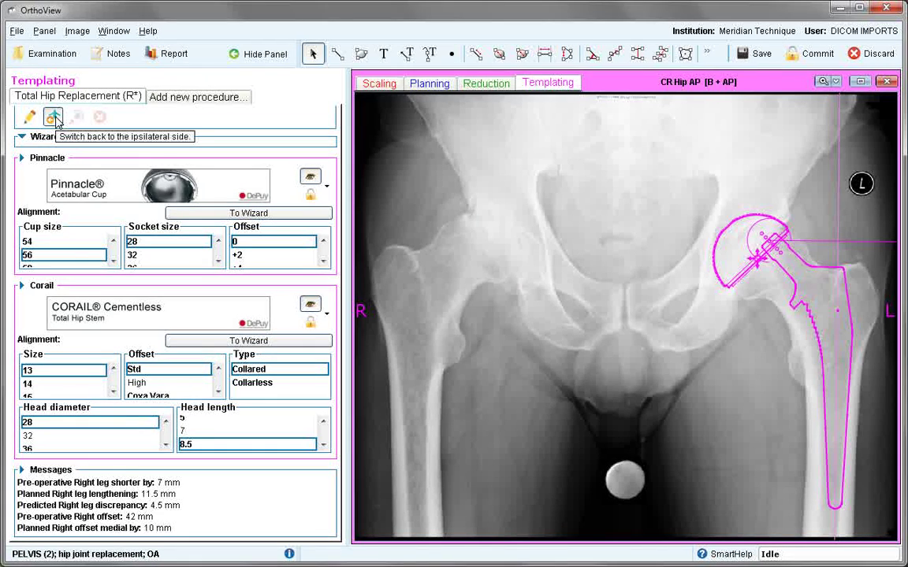
left_click(53, 117)
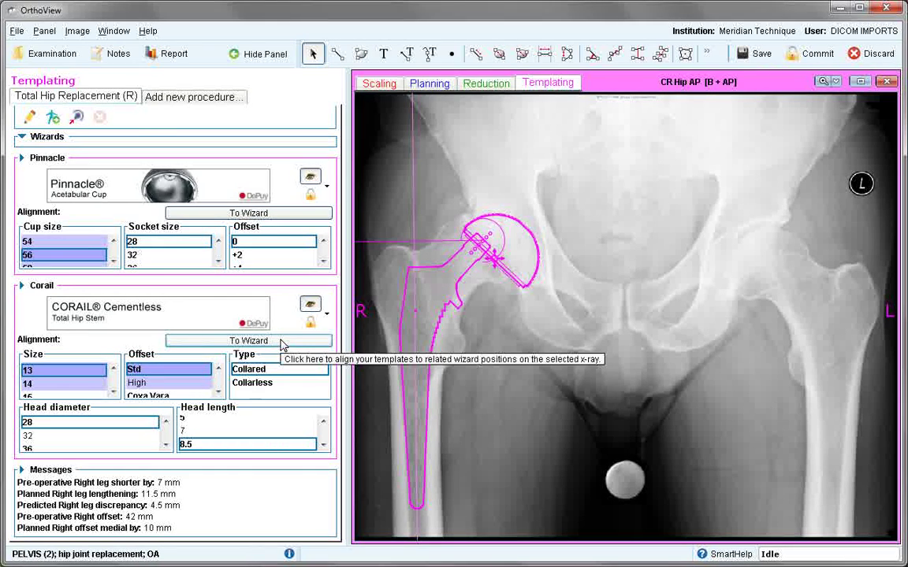
left_click(282, 345)
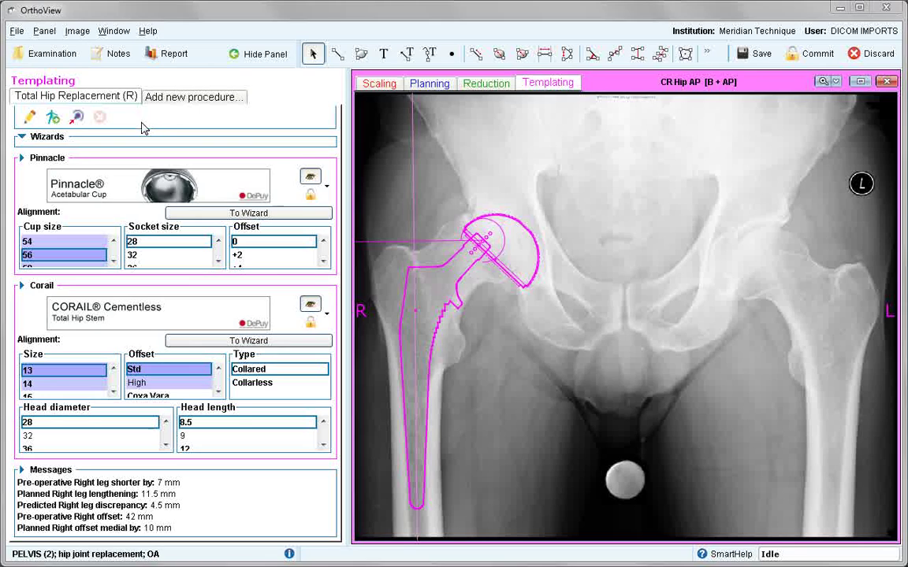
left_click(78, 118)
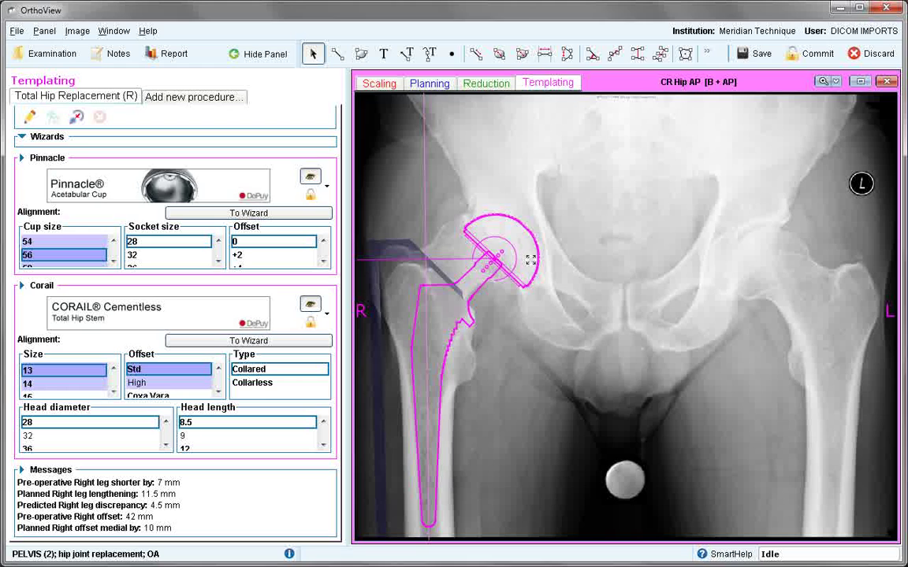
left_click_drag(526, 259, 526, 258)
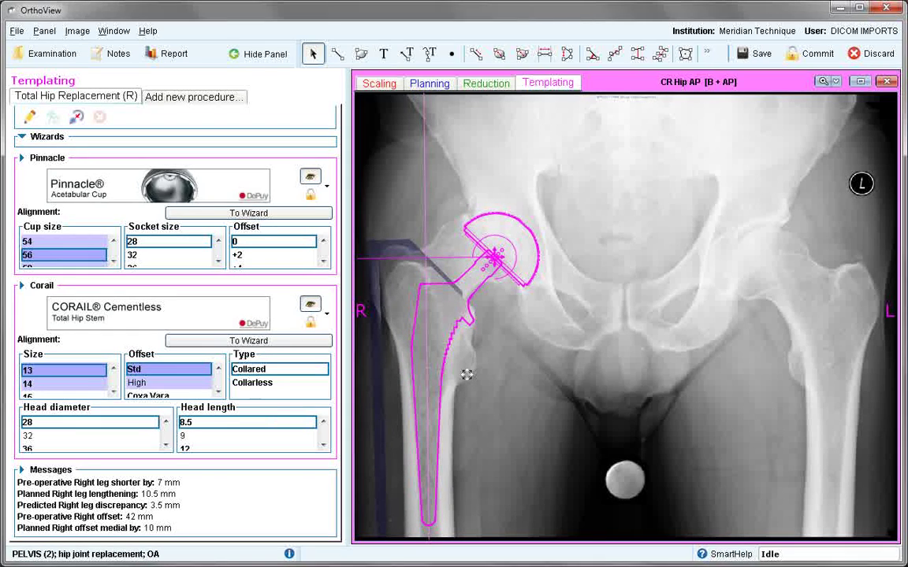
left_click_drag(465, 372, 465, 374)
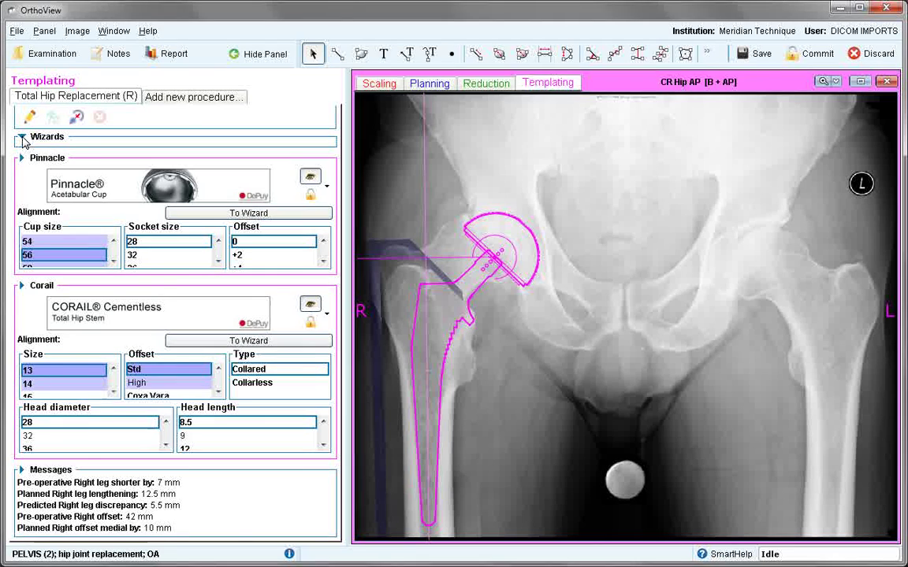
Add the Collared Neck Cut Guide at 45° with an 18.5 mm reference distance on the right femur.
left_click(23, 138)
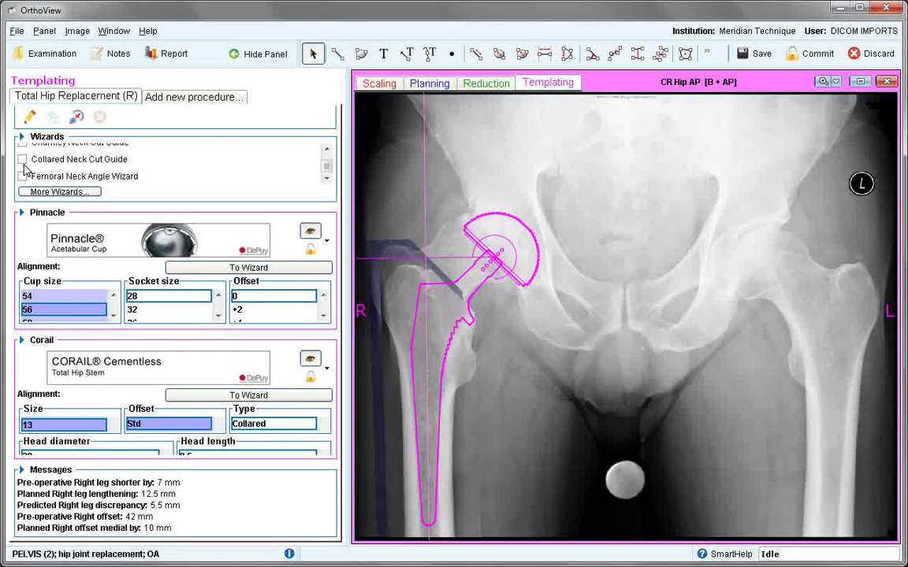
left_click(23, 159)
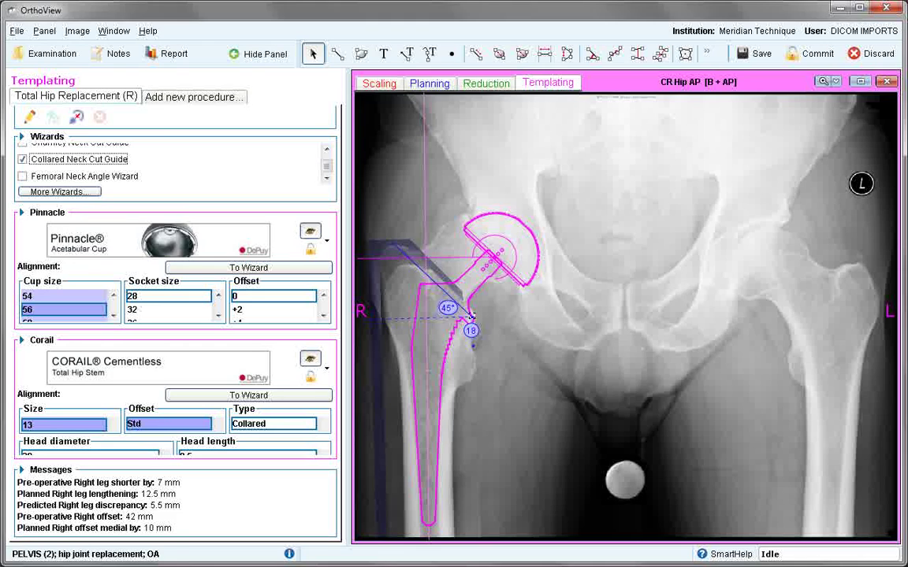
left_click_drag(470, 317, 472, 348)
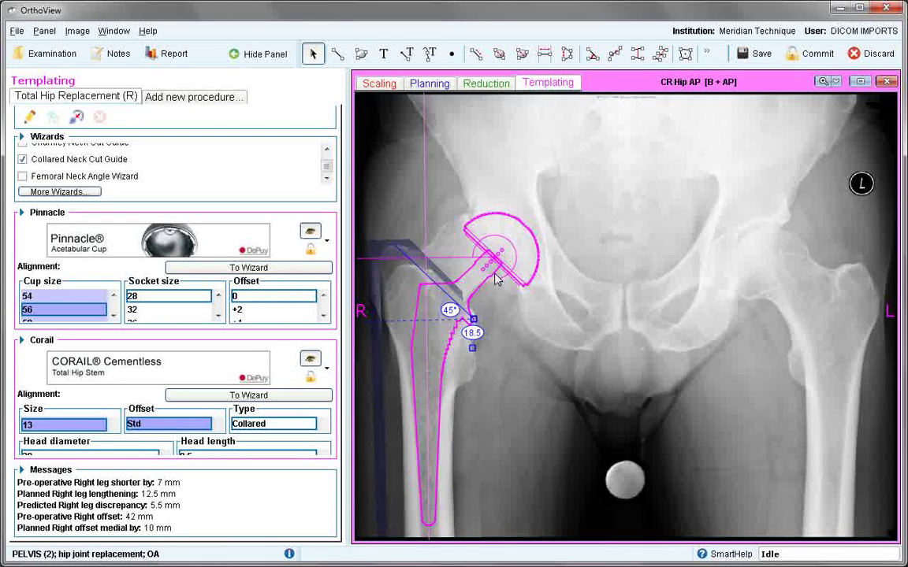
mouse_move(290, 447)
left_click(165, 57)
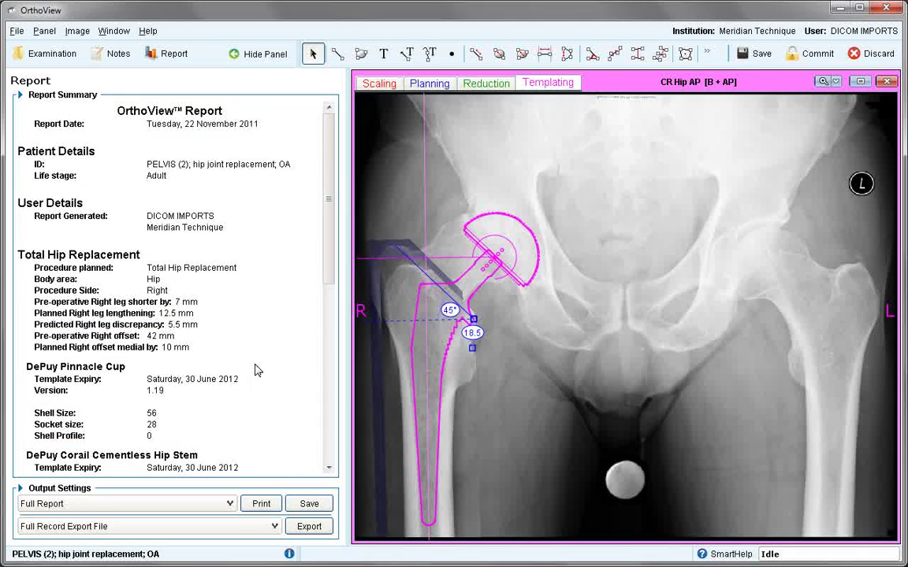
left_click(328, 470)
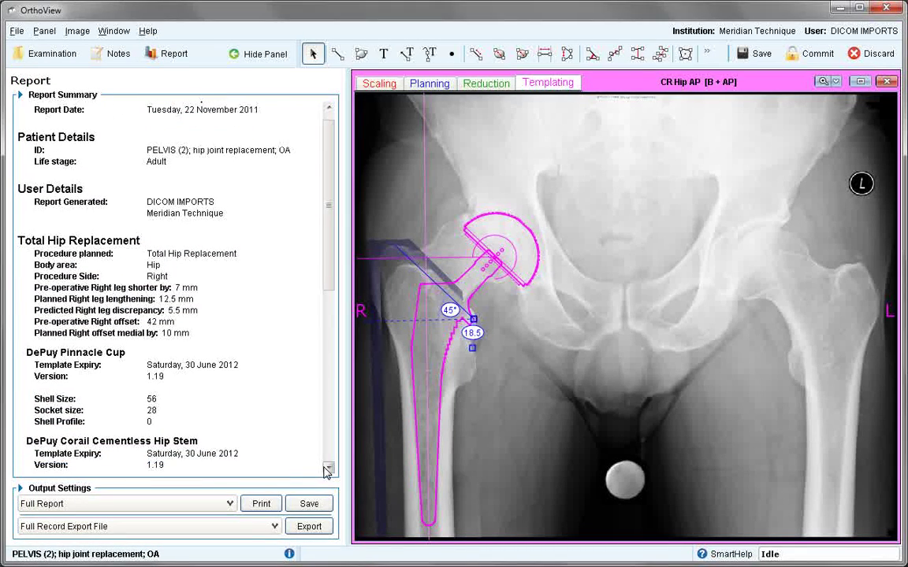
left_click(328, 470)
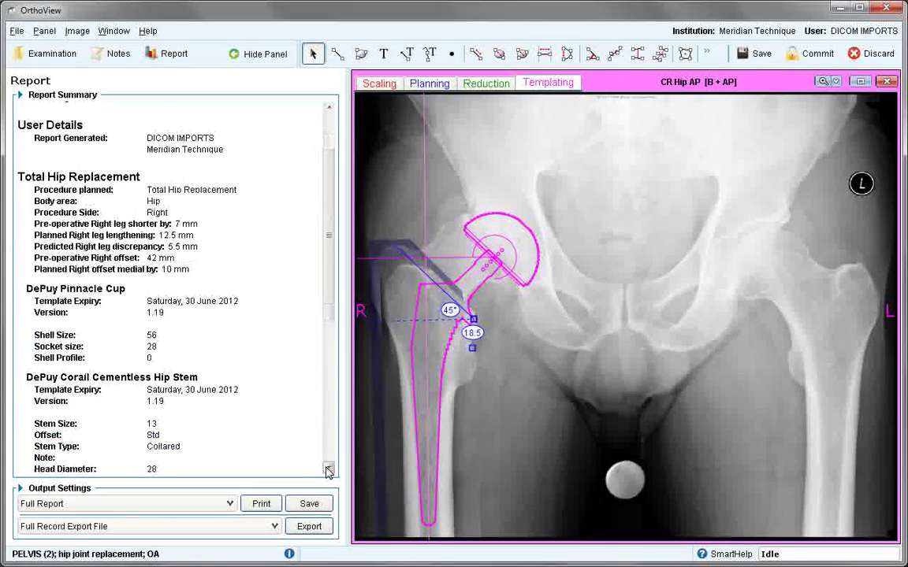
left_click_drag(328, 470, 327, 468)
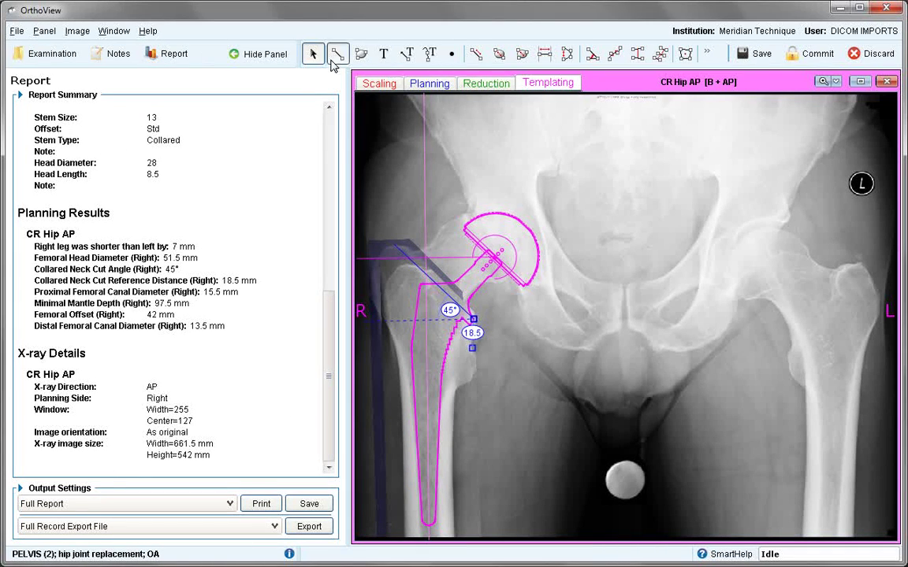
left_click(561, 84)
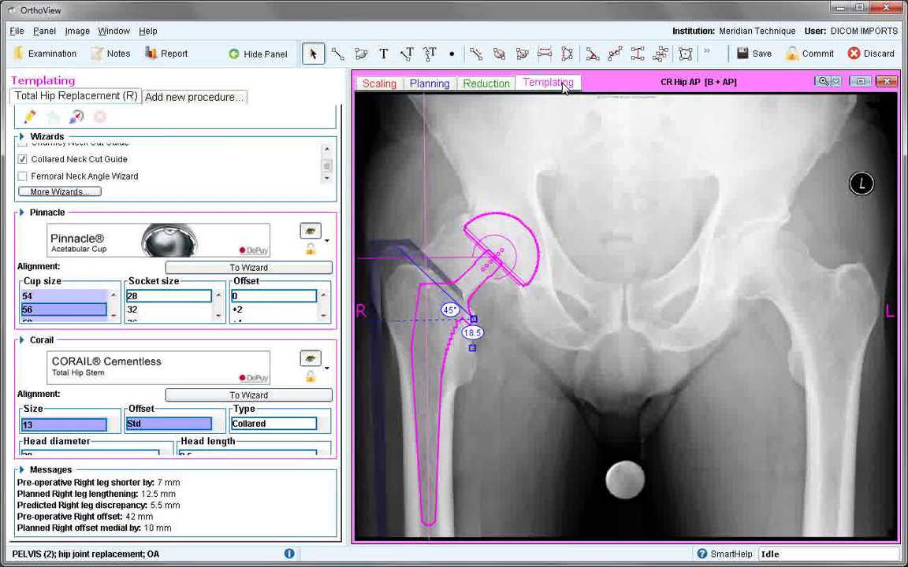